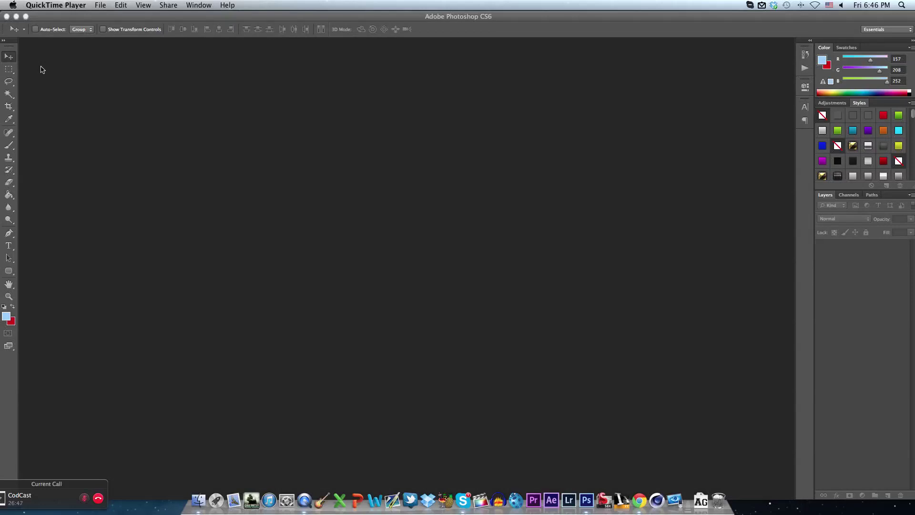
- Make Photoshop CS6 the active application, with its empty workspace showing
click(113, 113)
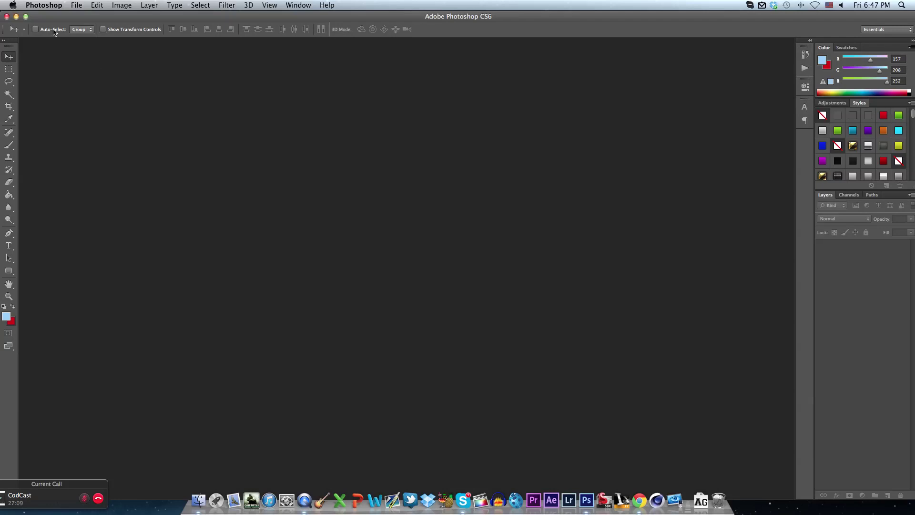
- In the Open dialog, browse FreeAgent > GRAPHICS PACK > Random stuff > Backgrounds > BG's
click(78, 5)
click(88, 24)
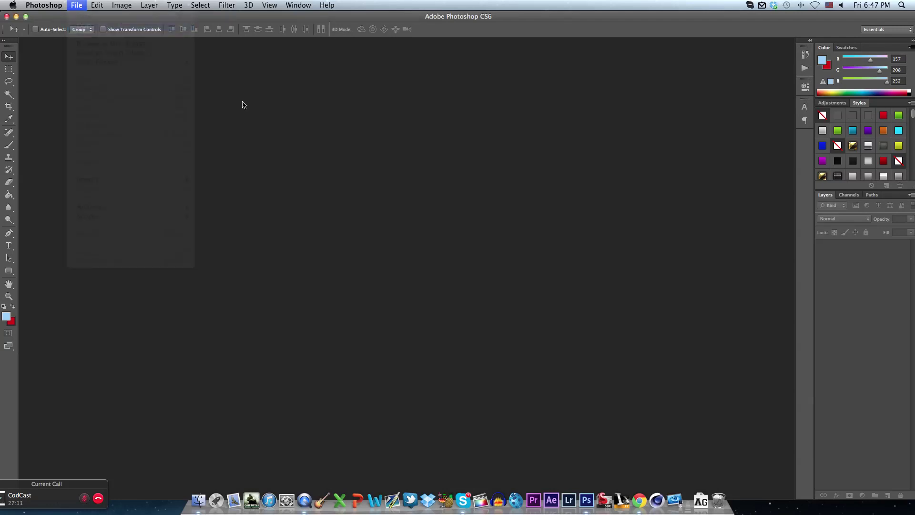
click(351, 202)
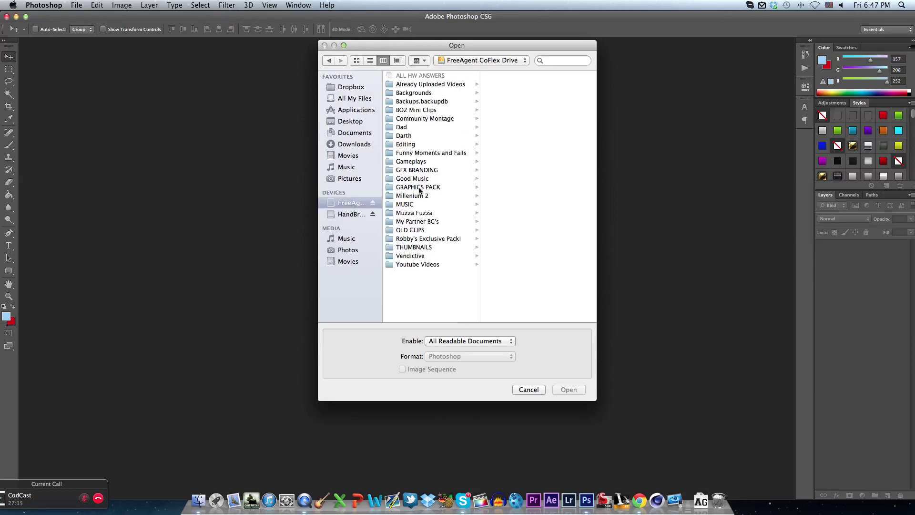
click(419, 187)
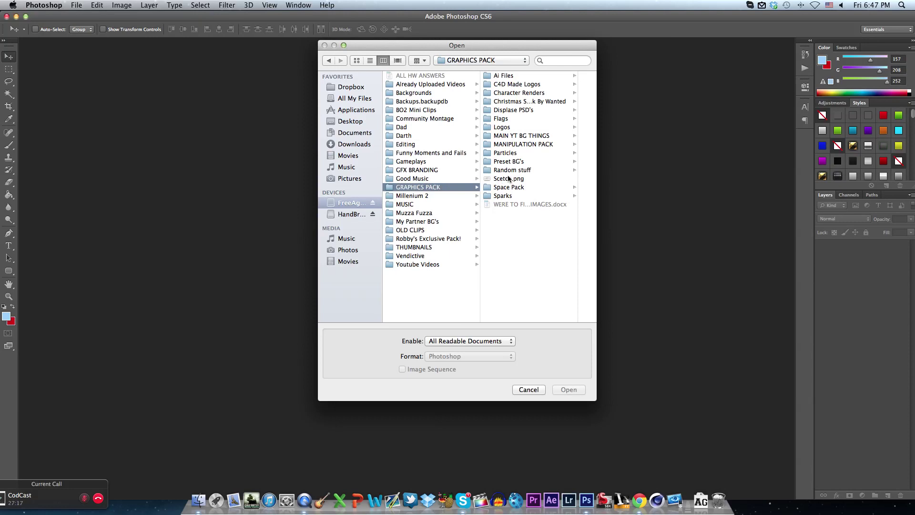
click(505, 169)
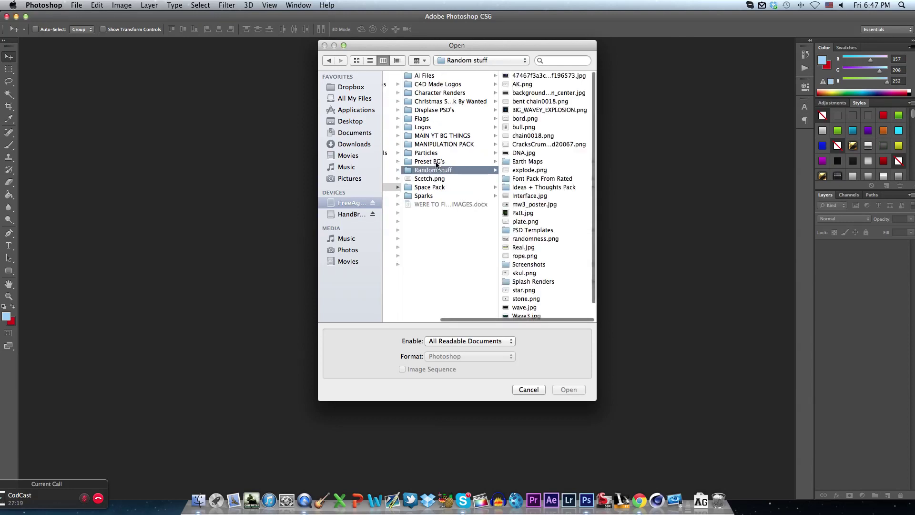
scroll(432, 147, left, 5)
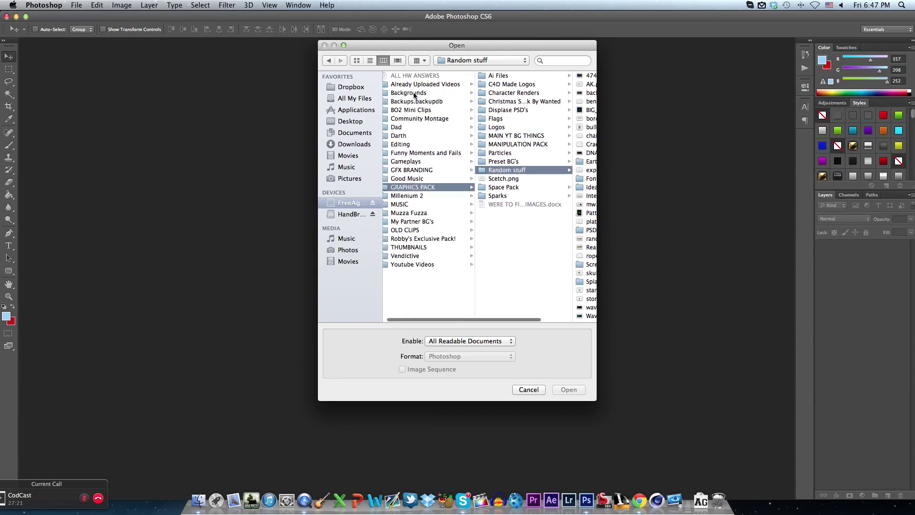
click(414, 94)
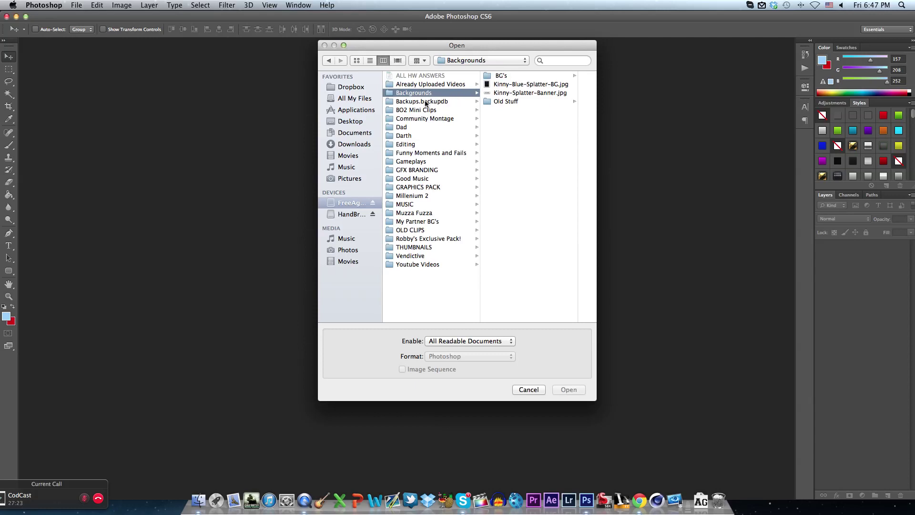
click(501, 75)
- Preview Dart 2.psd and Dart-2.png, then open DARTH BG.psd
scroll(531, 192, down, 3)
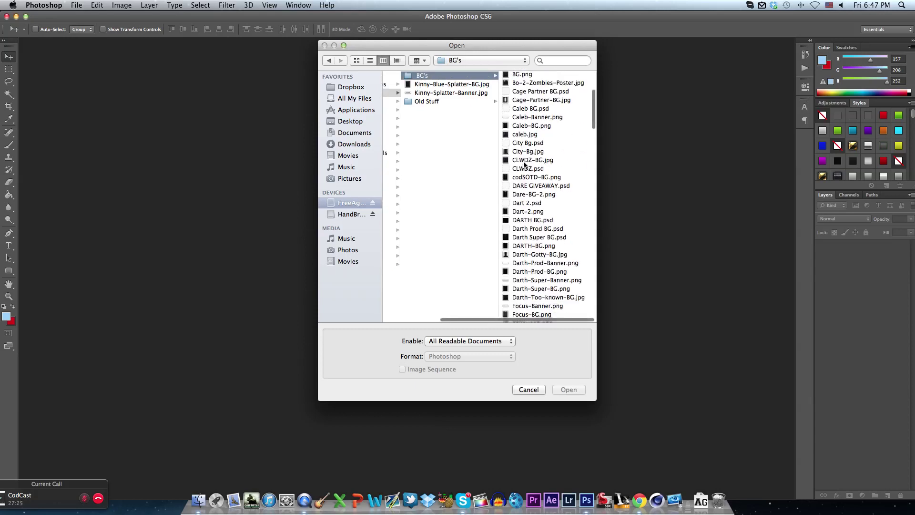
click(528, 203)
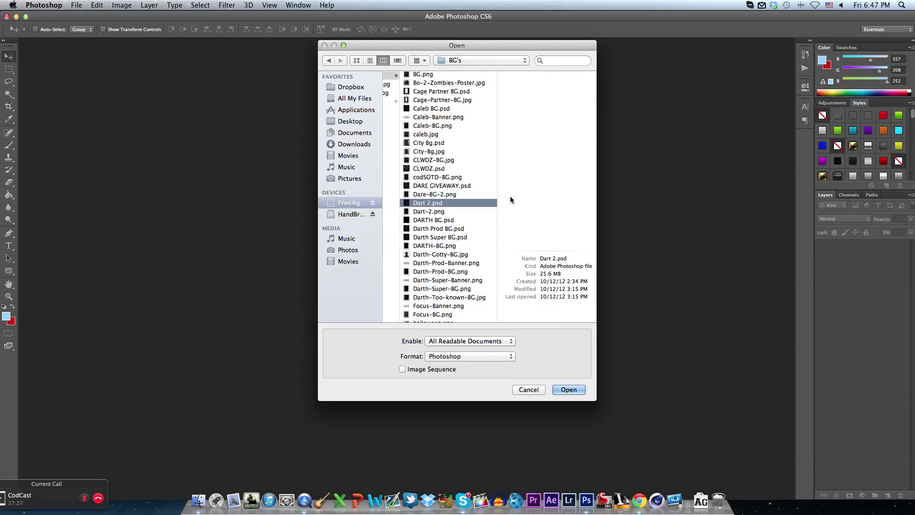
click(448, 212)
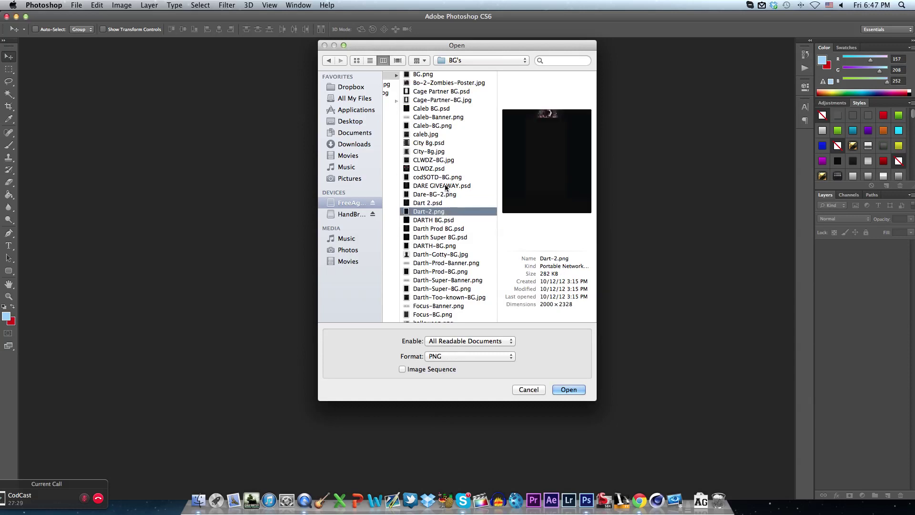
click(438, 220)
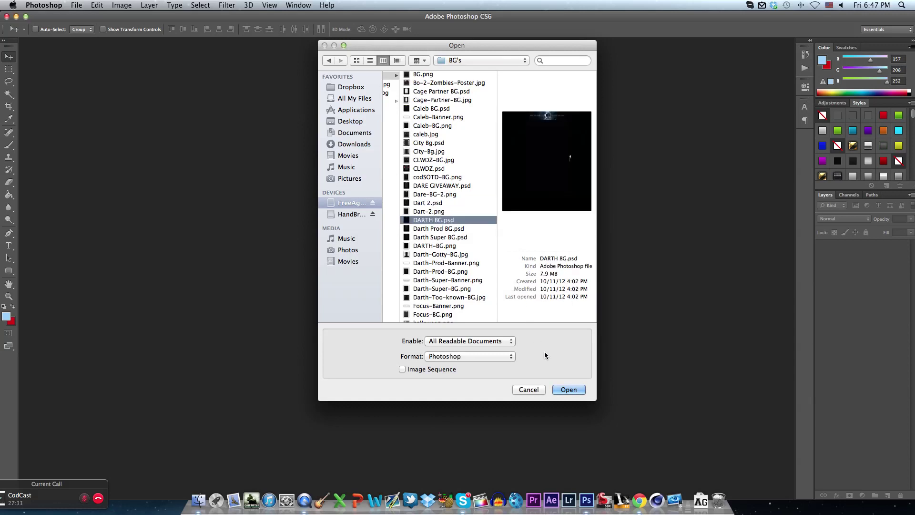
click(569, 389)
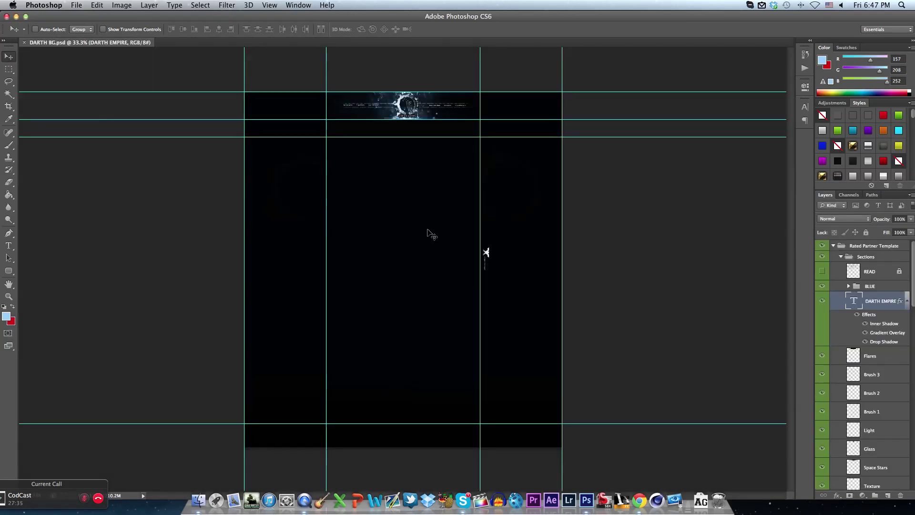
- Zoom in to 100% and scroll to show the DARTH EMPIRE emblem and its labels
key(super+plus)
key(super+plus)
key(super+plus)
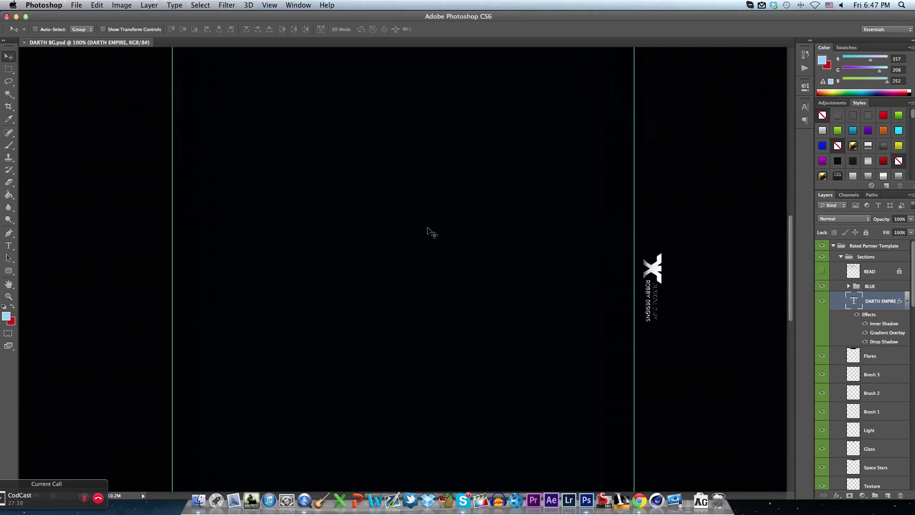
scroll(431, 234, up, 10)
scroll(431, 232, down, 4)
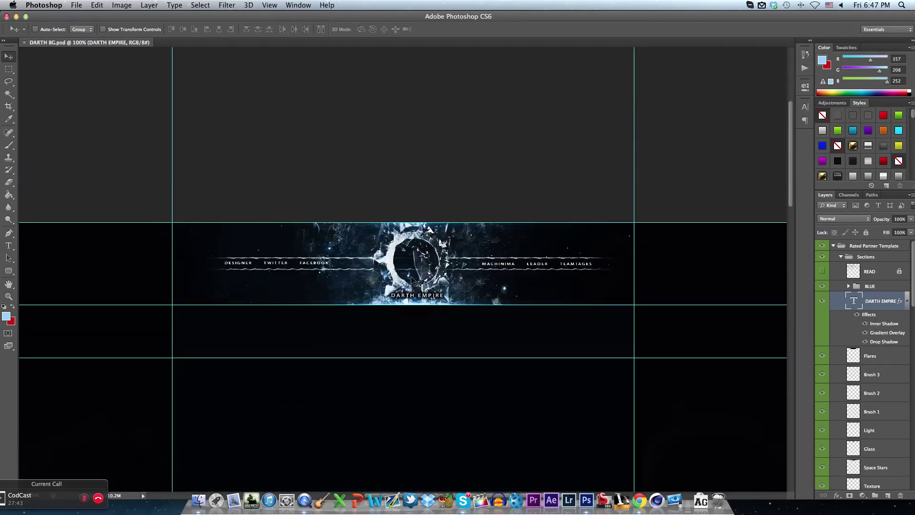
scroll(843, 326, down, 5)
scroll(854, 328, down, 2)
scroll(854, 328, up, 3)
scroll(854, 329, down, 3)
scroll(854, 328, up, 2)
scroll(854, 329, up, 5)
scroll(729, 359, up, 15)
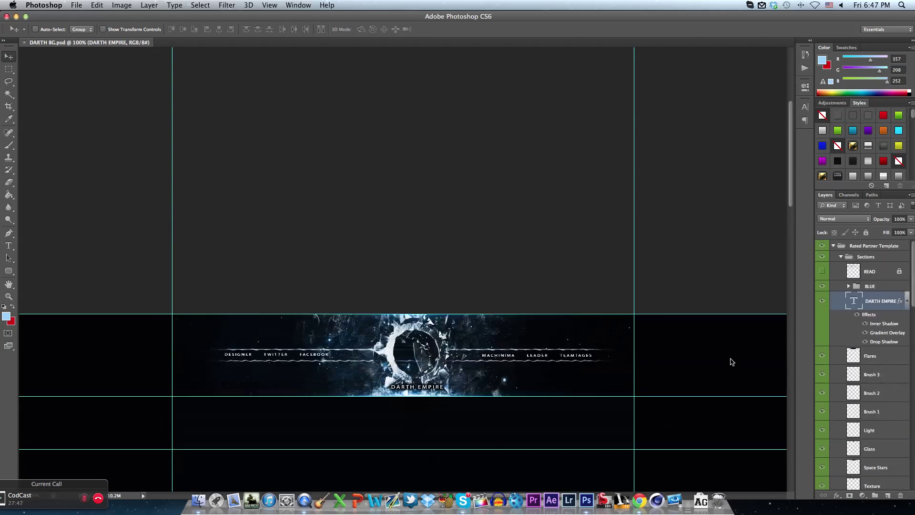
scroll(438, 361, down, 15)
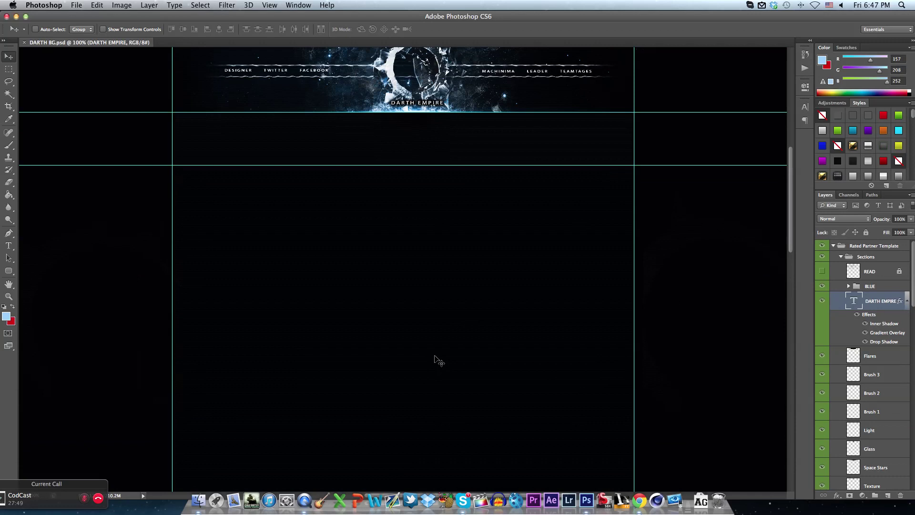
scroll(438, 360, up, 5)
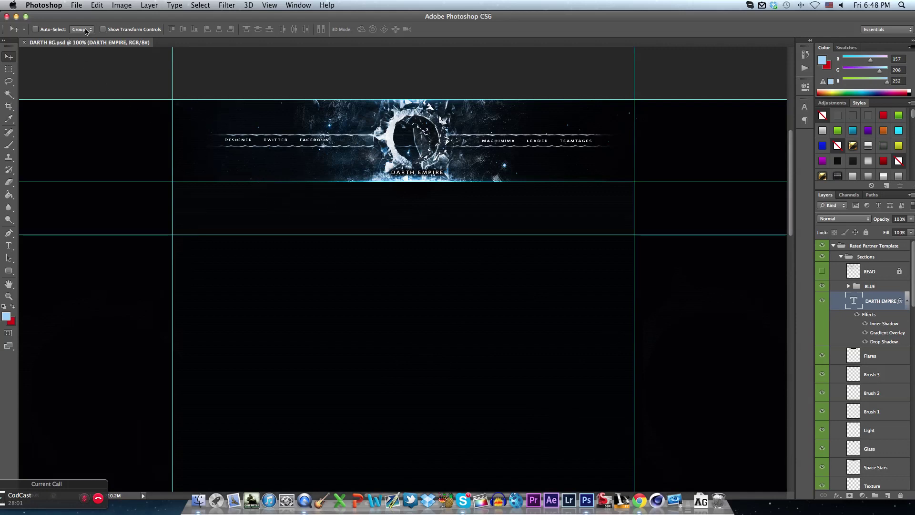
- Open Save for Web, showing the PNG-24 preset at 2000 × 2238 px
click(77, 6)
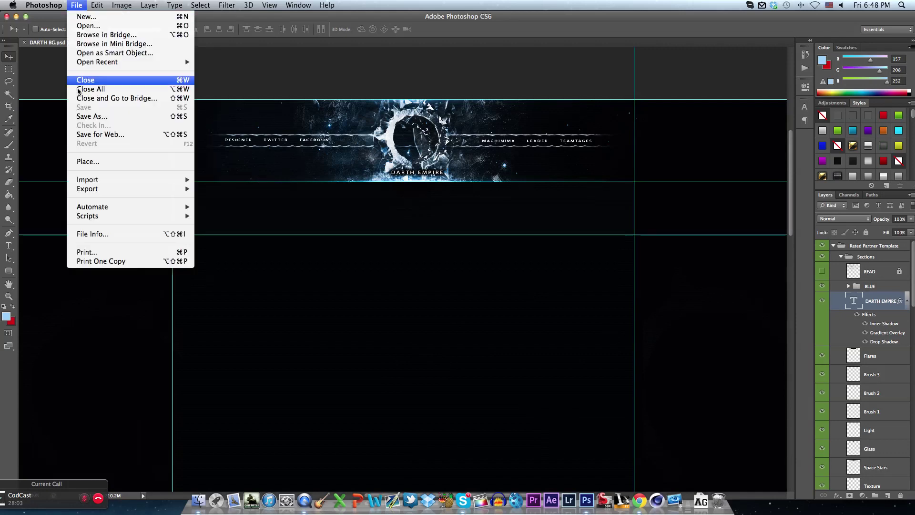
click(80, 135)
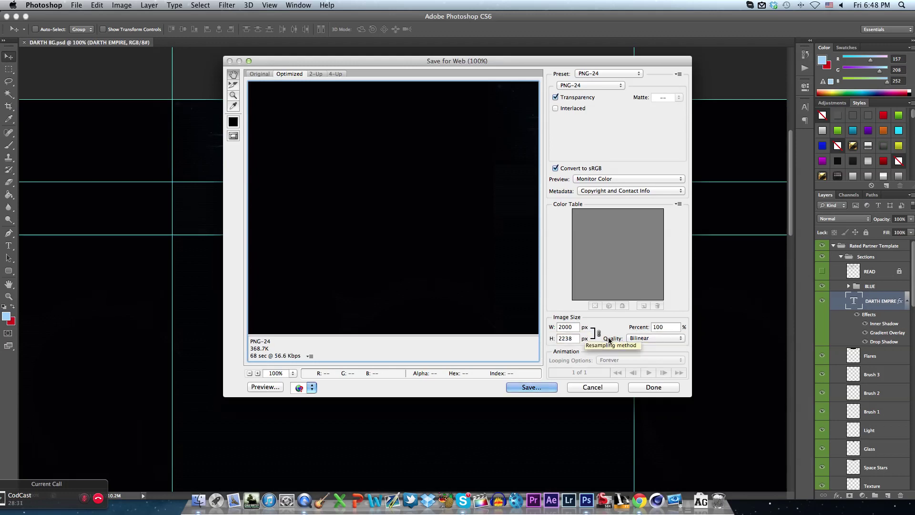
- Review the resampling methods, leaving resampling at Bilinear
click(636, 340)
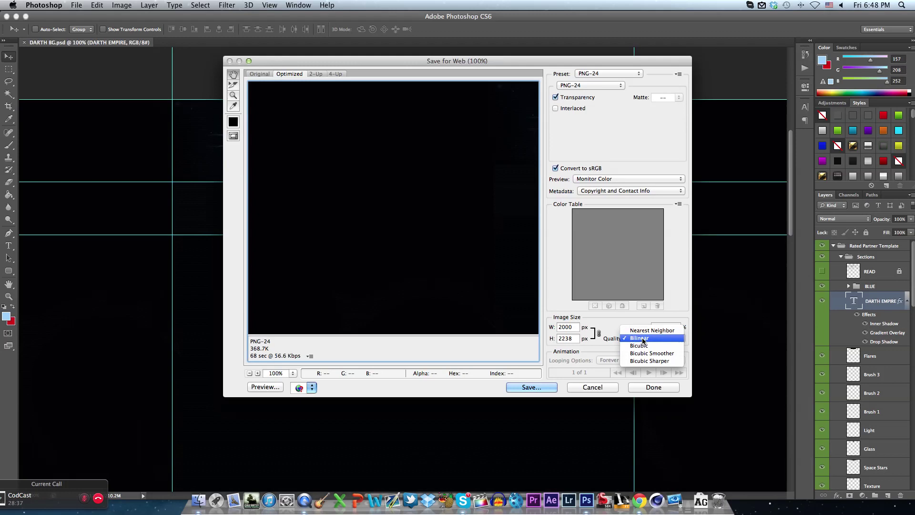
click(642, 339)
click(641, 338)
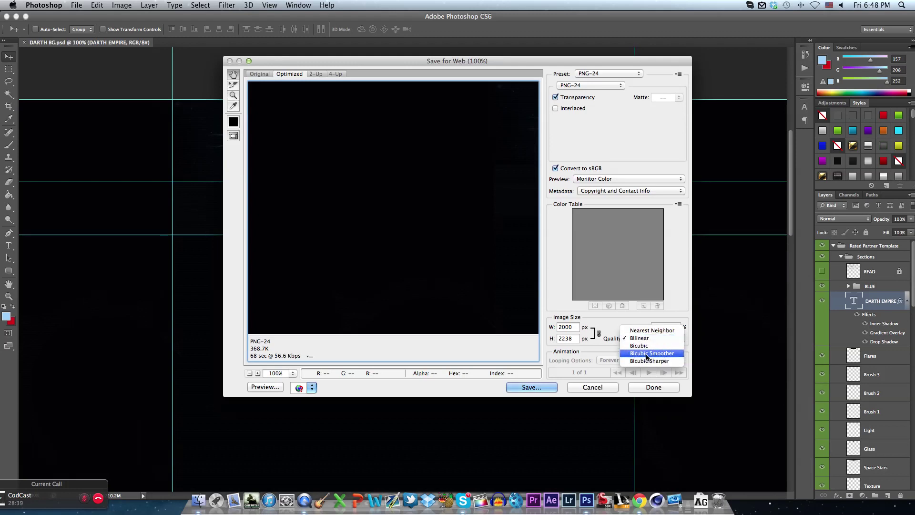
click(477, 333)
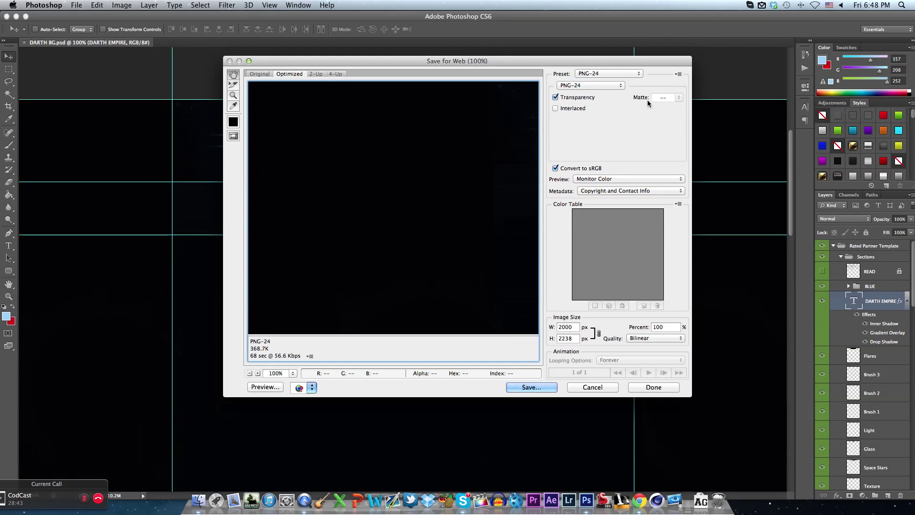
- Set the export file format to PNG-24, estimating 368.7K
click(591, 87)
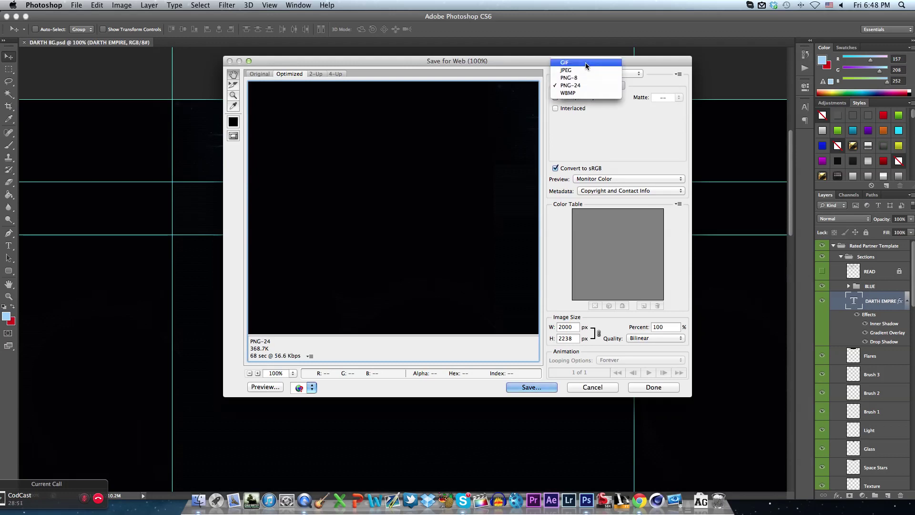
click(575, 88)
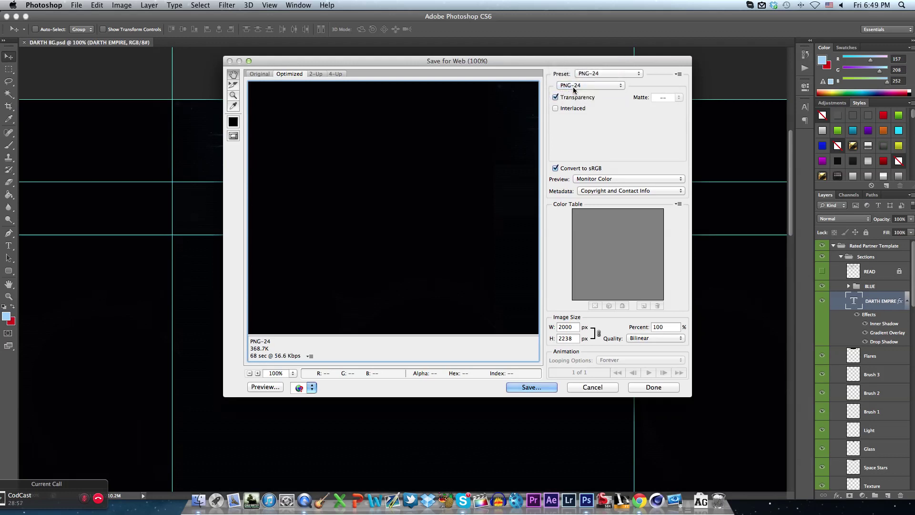
click(574, 89)
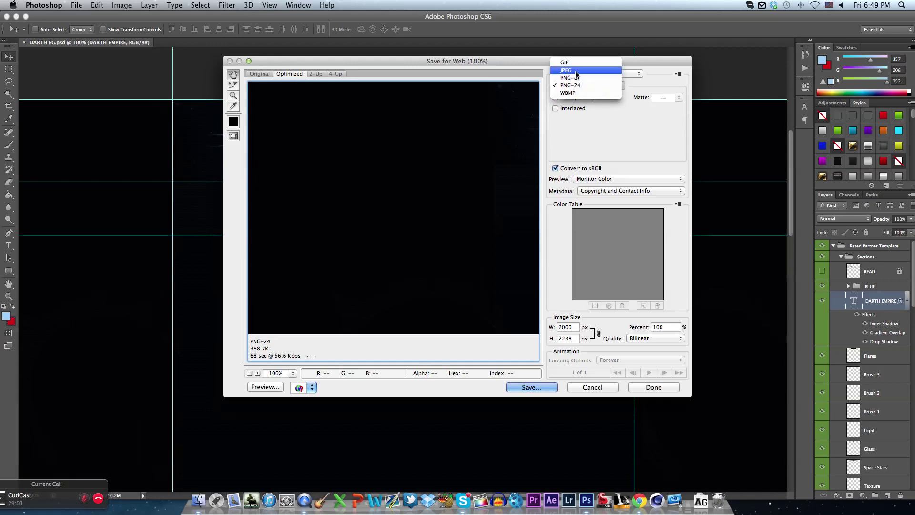
- Switch the export to JPEG and drag quality to 49, then back to 100
click(576, 74)
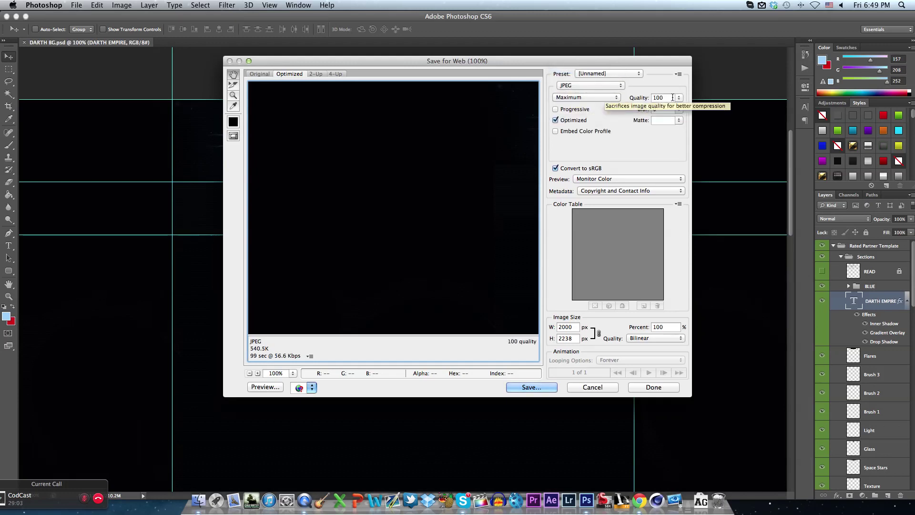
click(678, 97)
drag(681, 109, 656, 111)
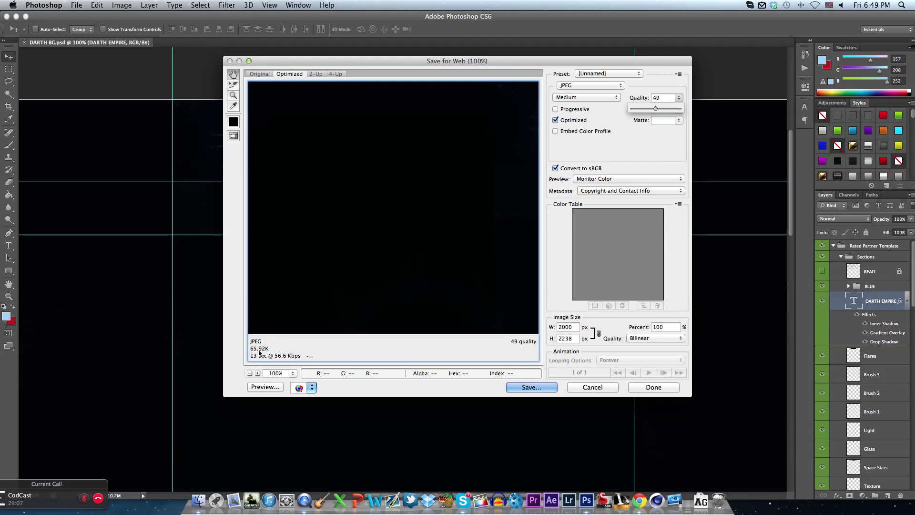
drag(655, 108, 704, 127)
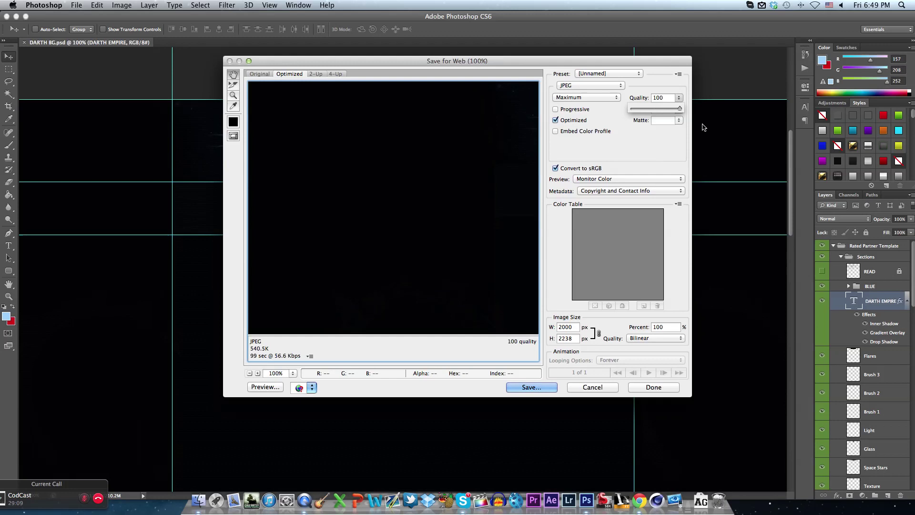
click(680, 102)
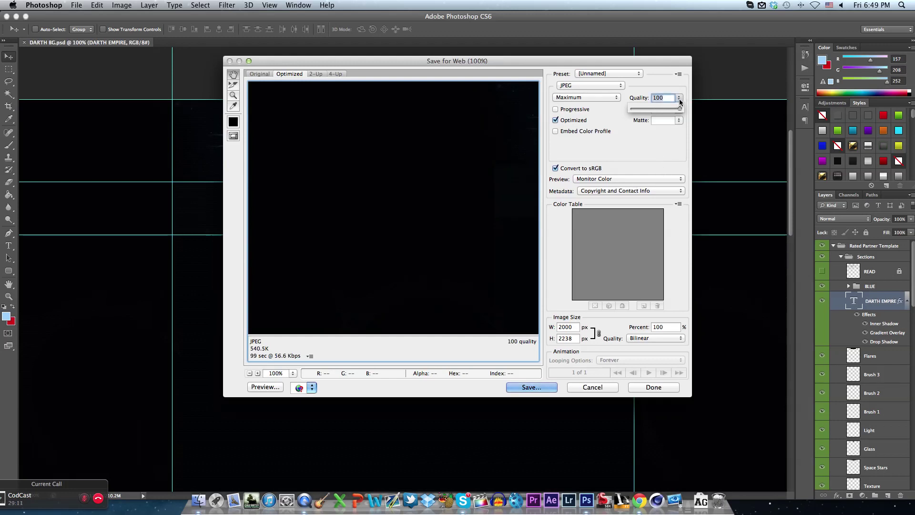
- Leave the Matte colour unchanged and keep blur at 0
click(668, 121)
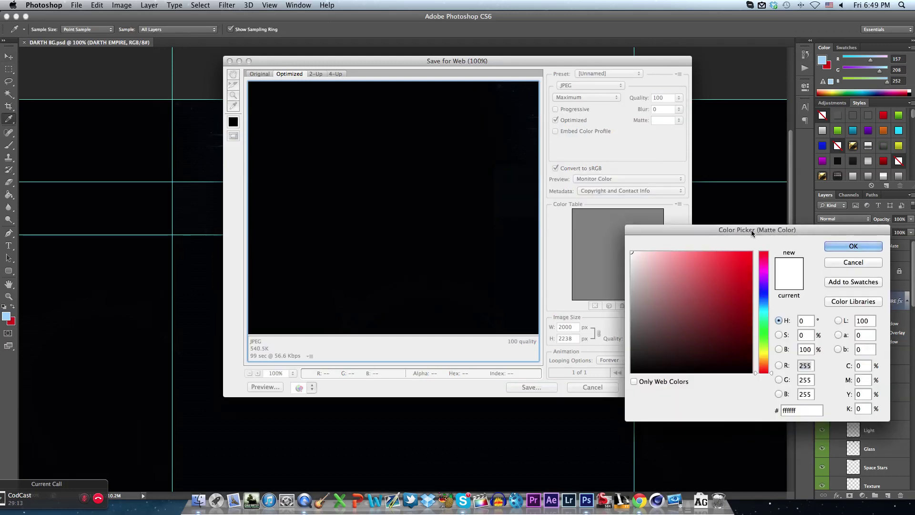
key(Return)
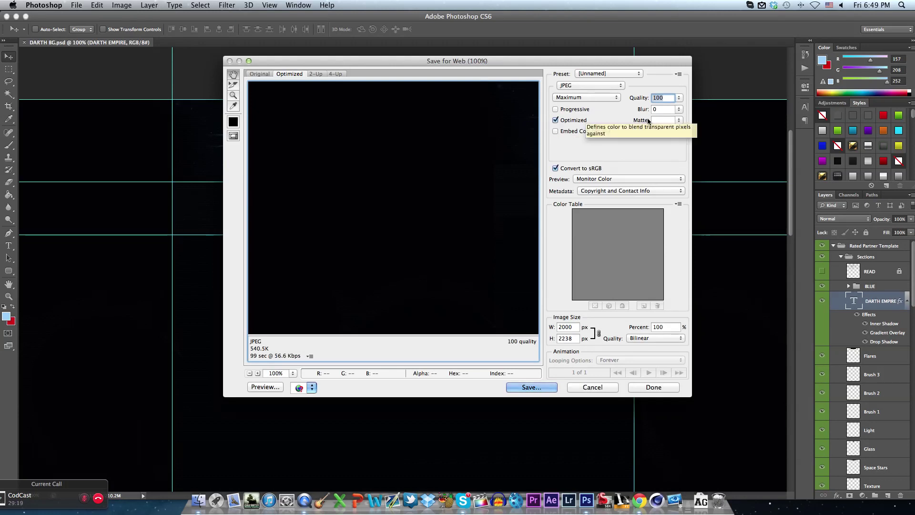
click(678, 109)
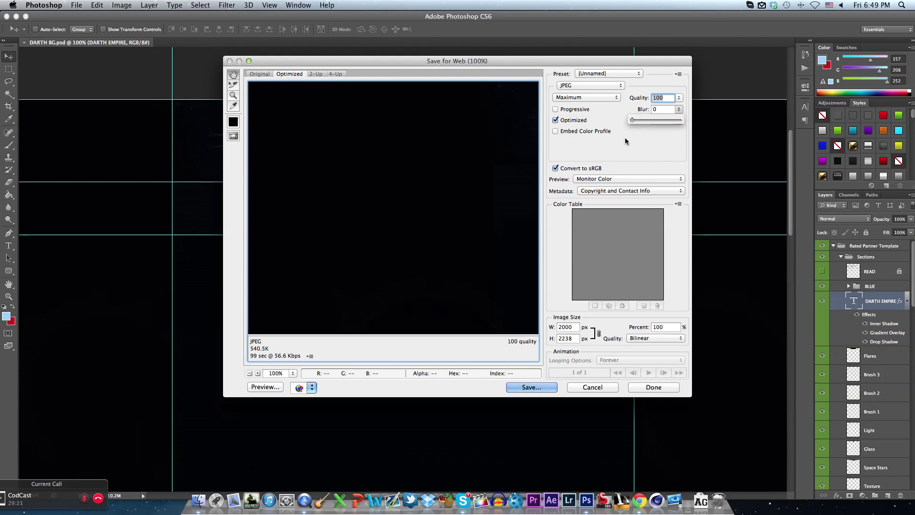
click(625, 141)
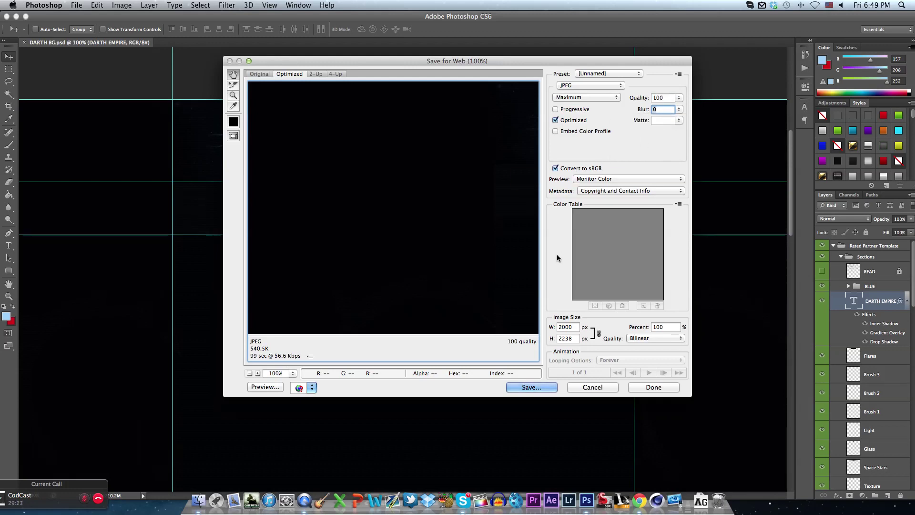
- Try PNG-8, WBMP and GIF formats in turn, ending back on PNG-24 at 368.7K
click(602, 84)
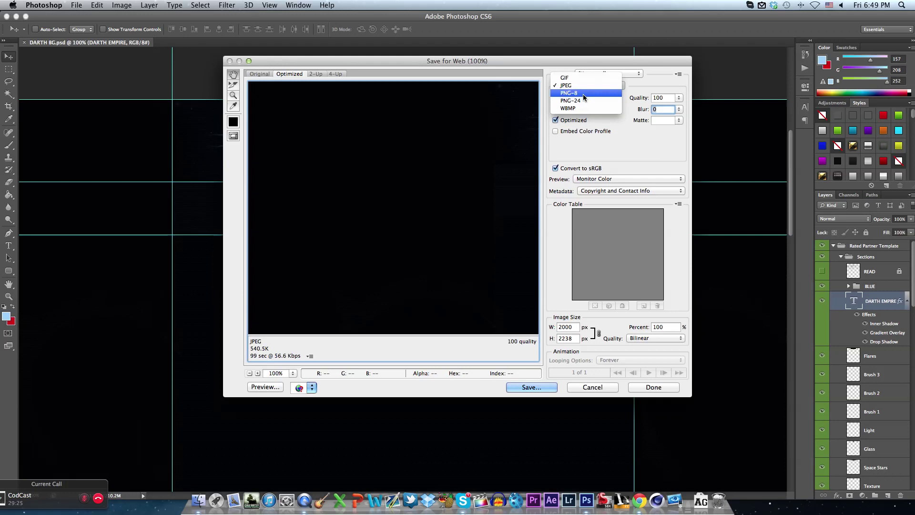
key(Escape)
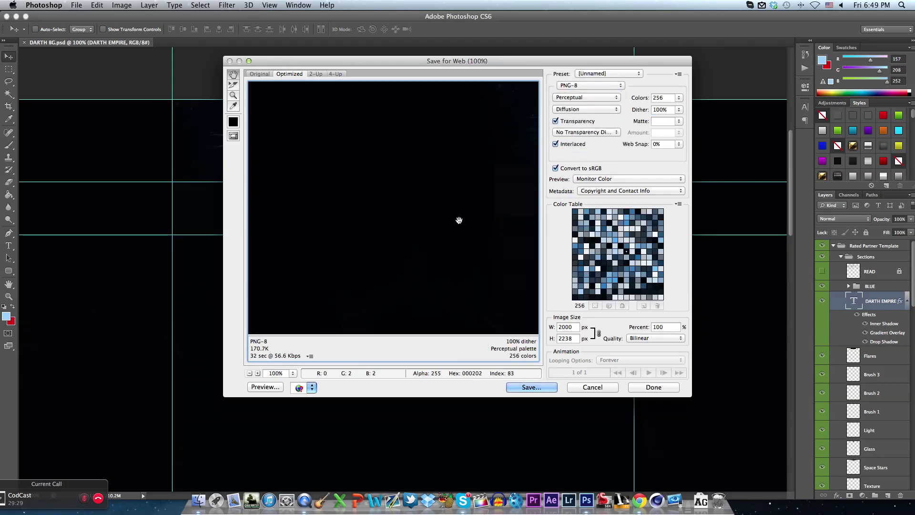
click(621, 89)
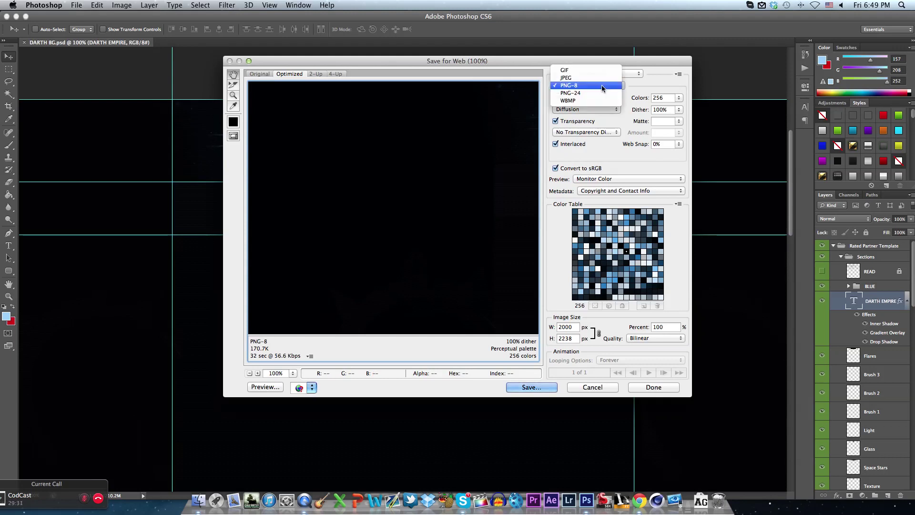
click(572, 101)
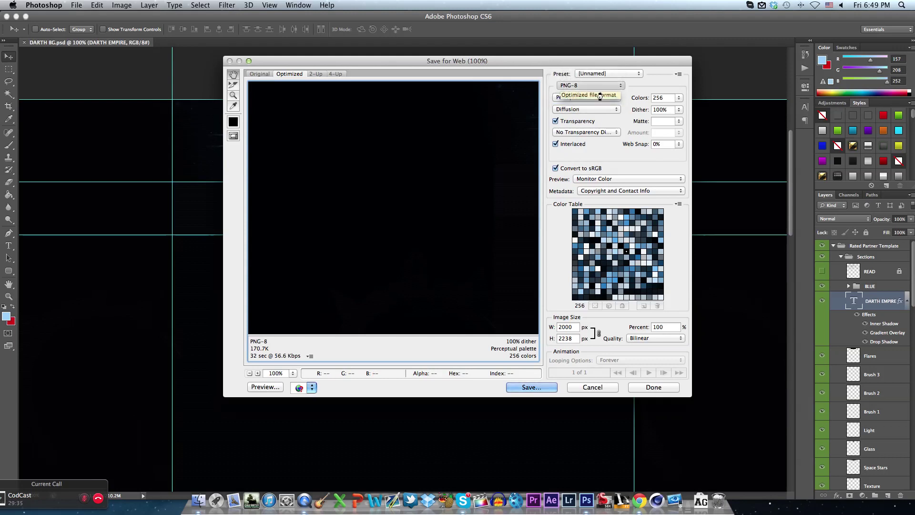
click(600, 85)
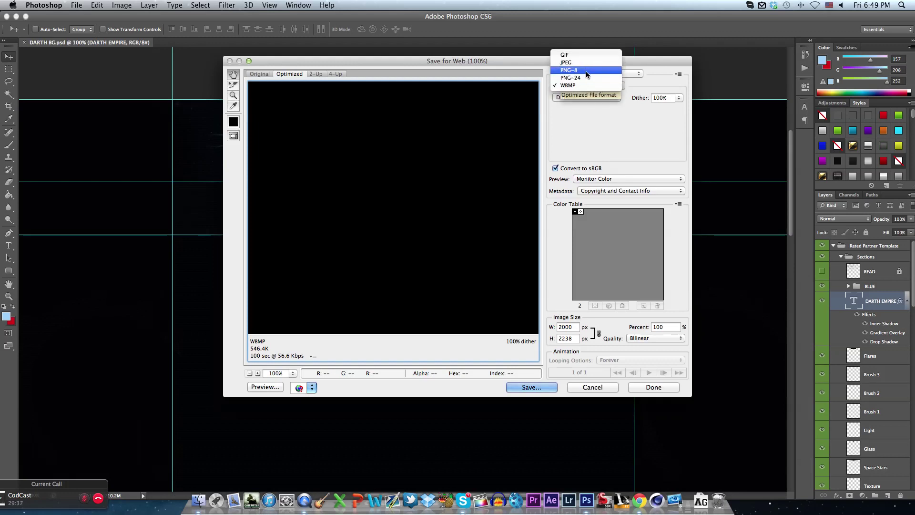
click(581, 56)
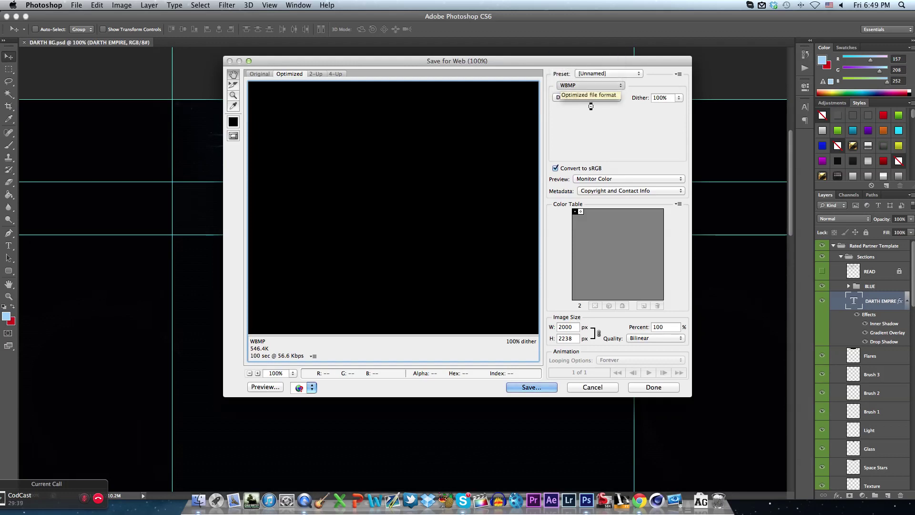
click(596, 82)
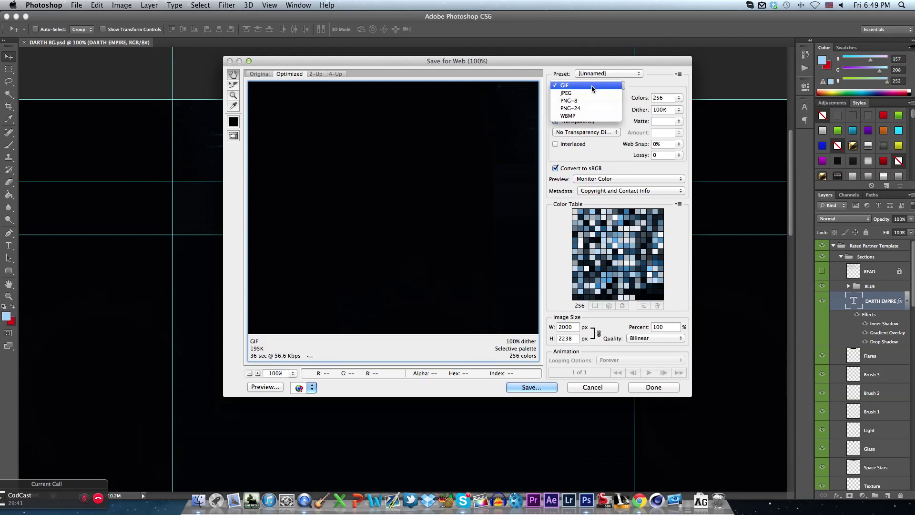
click(577, 108)
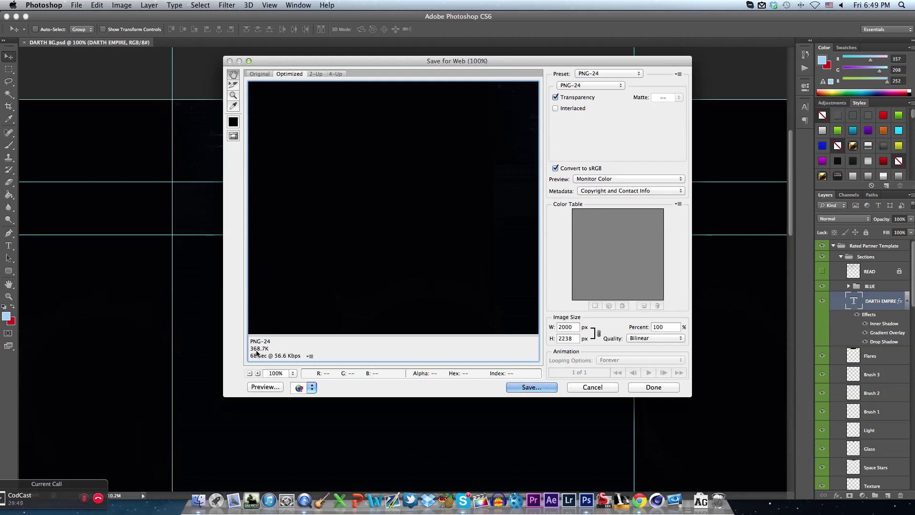
- Pan the preview to the DARTH EMPIRE header, then cancel the save and close Save for Web
drag(463, 219, 505, 256)
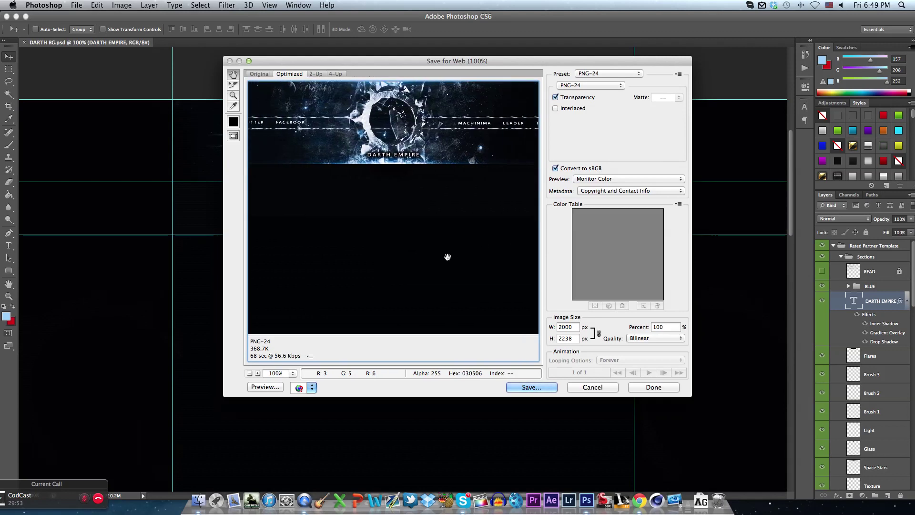
click(542, 389)
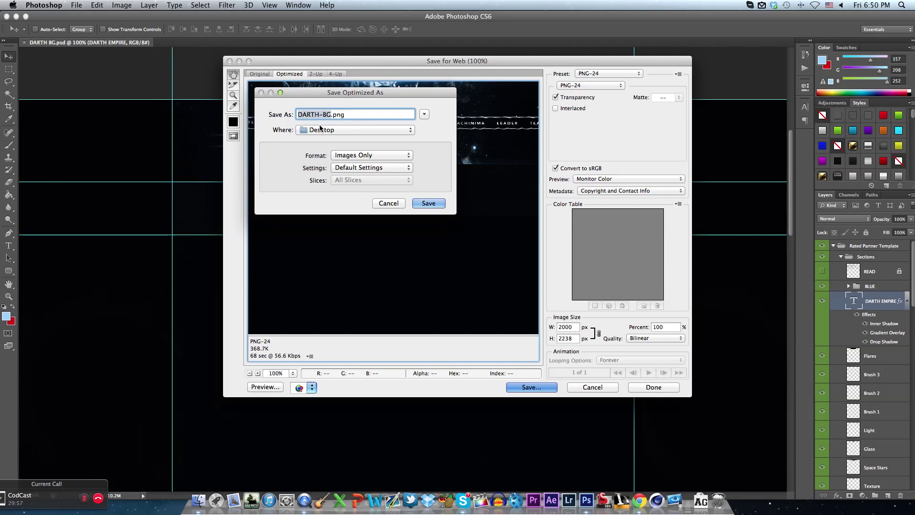
click(388, 203)
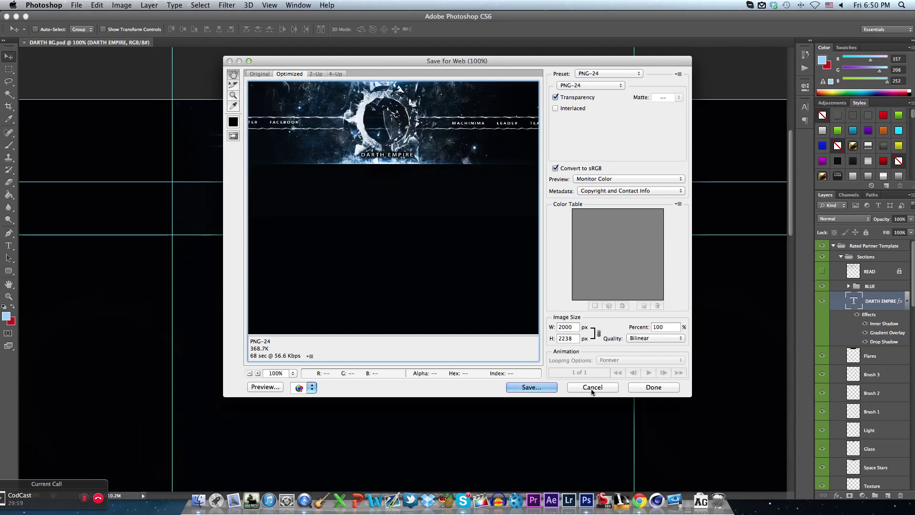
click(592, 389)
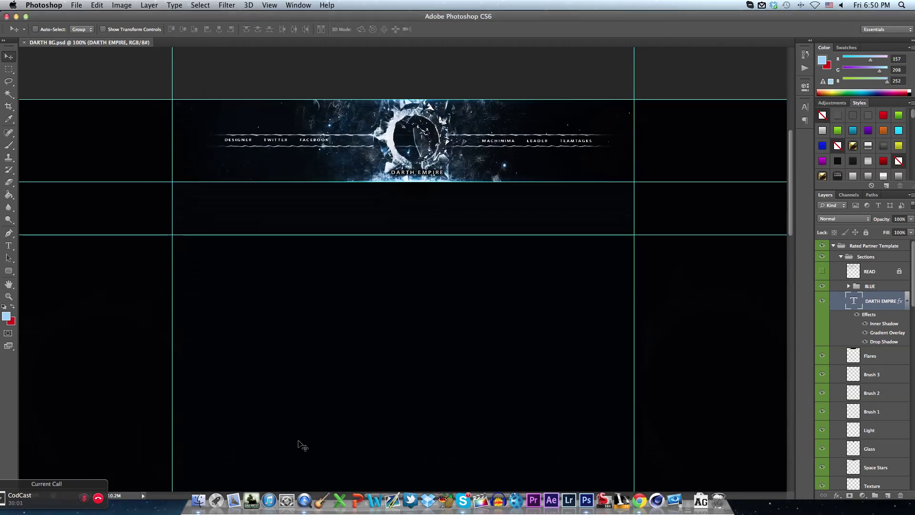